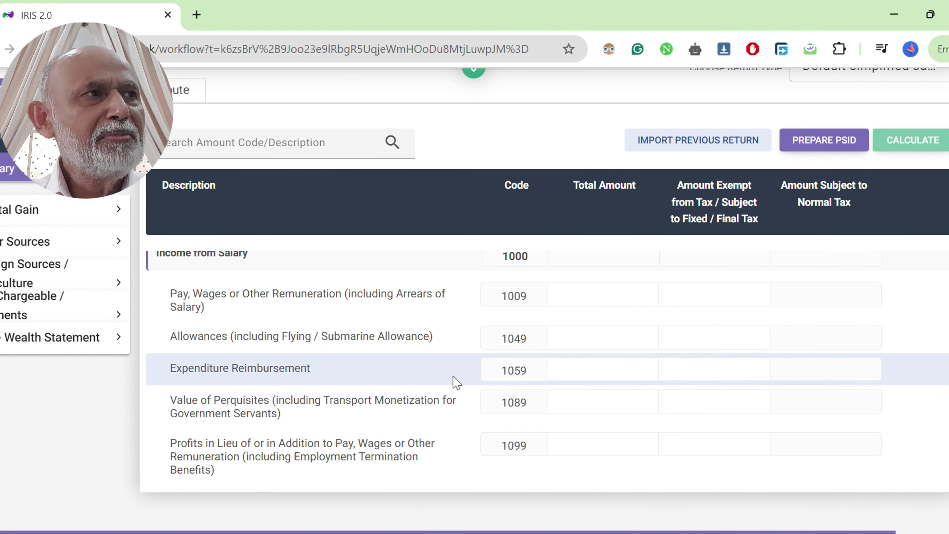
Step: Review the exempt-amount column and the Allowances (including Flying / Submarine Allowance) row in the salary income table
drag(675, 186, 725, 212)
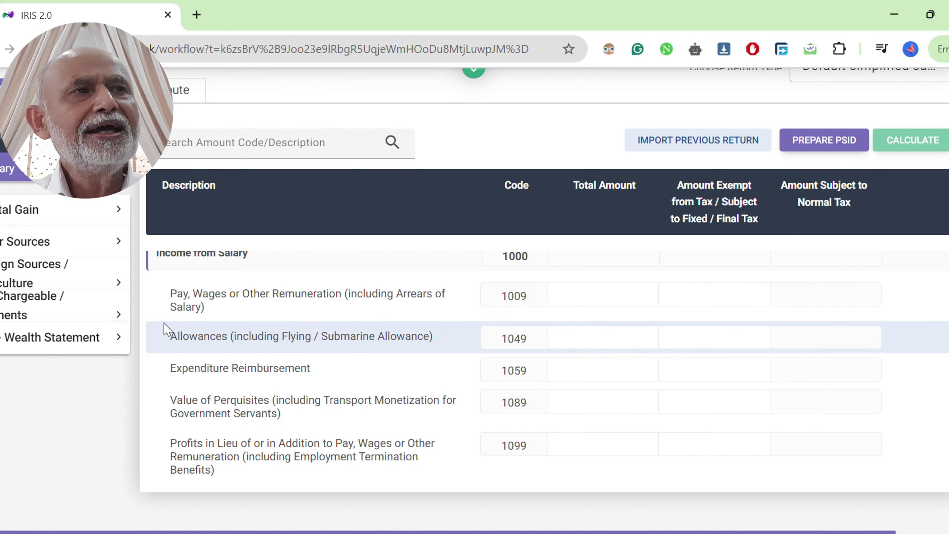
drag(168, 336, 452, 351)
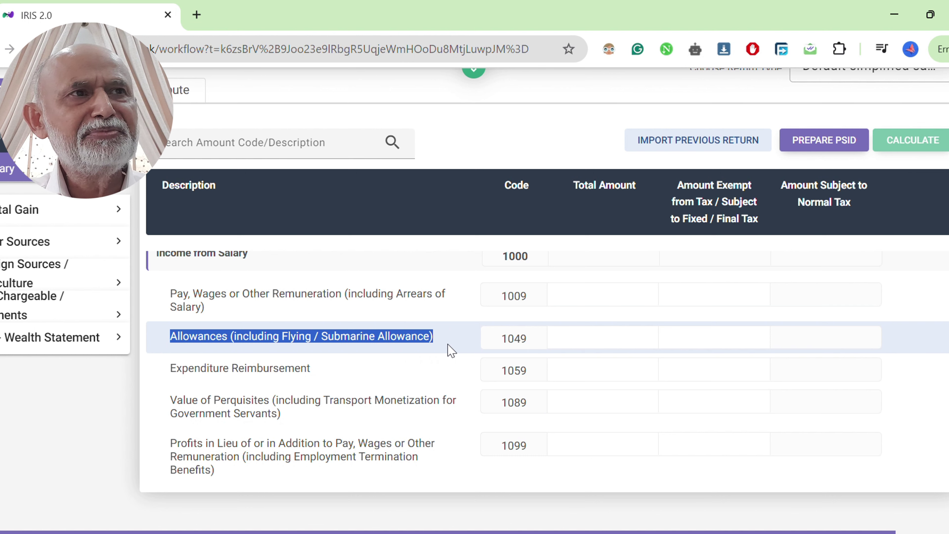
click(108, 370)
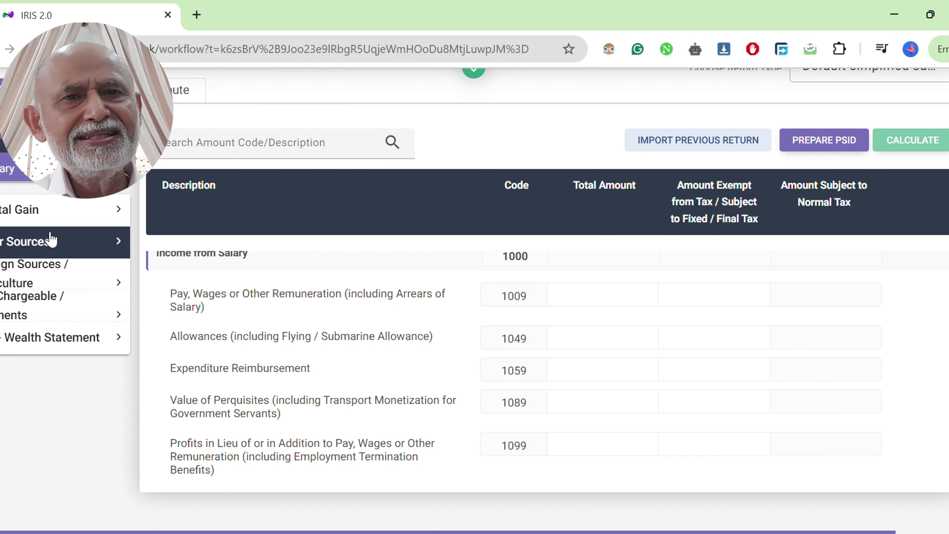
Step: Open Receipts / Deductions under Other Sources and examine the Income / (Loss) and Receipts from Other Sources summary rows with their codes
click(45, 241)
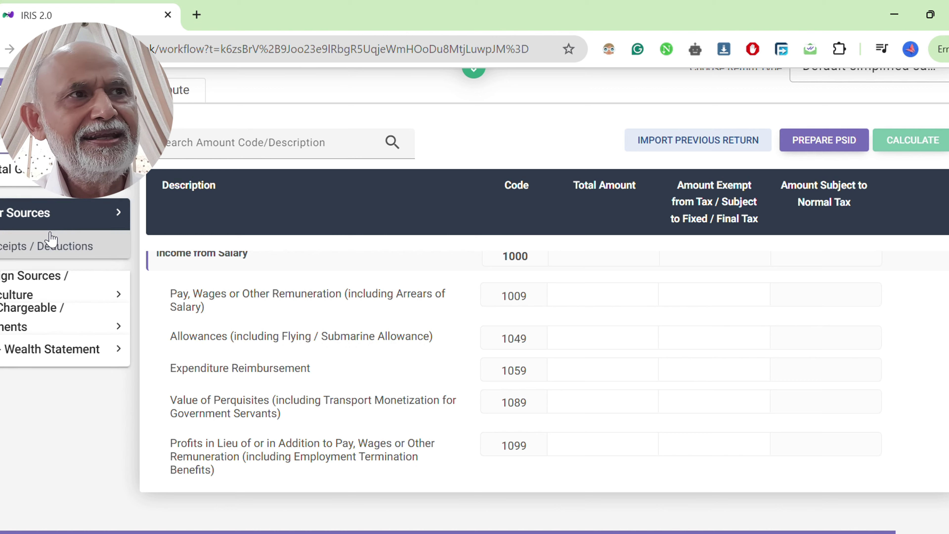
click(43, 257)
scroll(286, 331, down, 3)
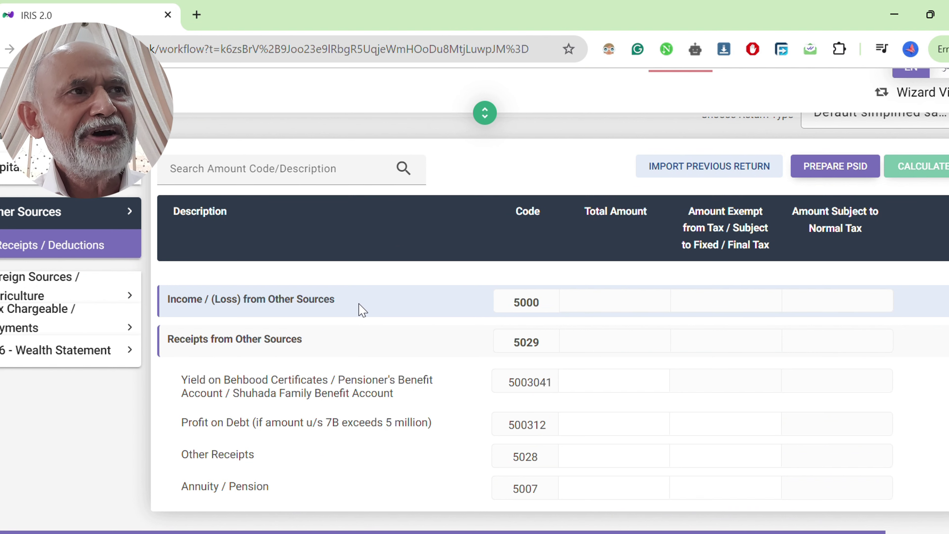
drag(546, 303, 498, 302)
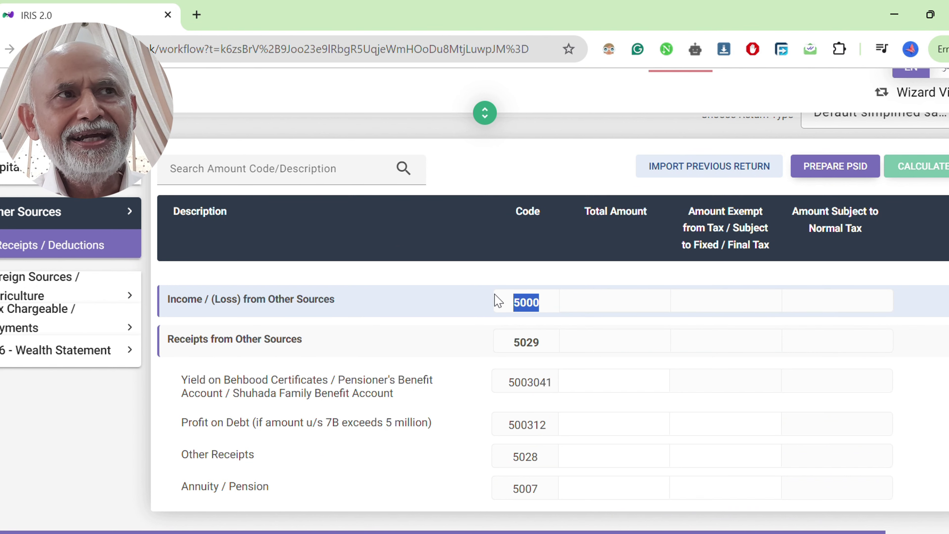
drag(166, 301, 355, 309)
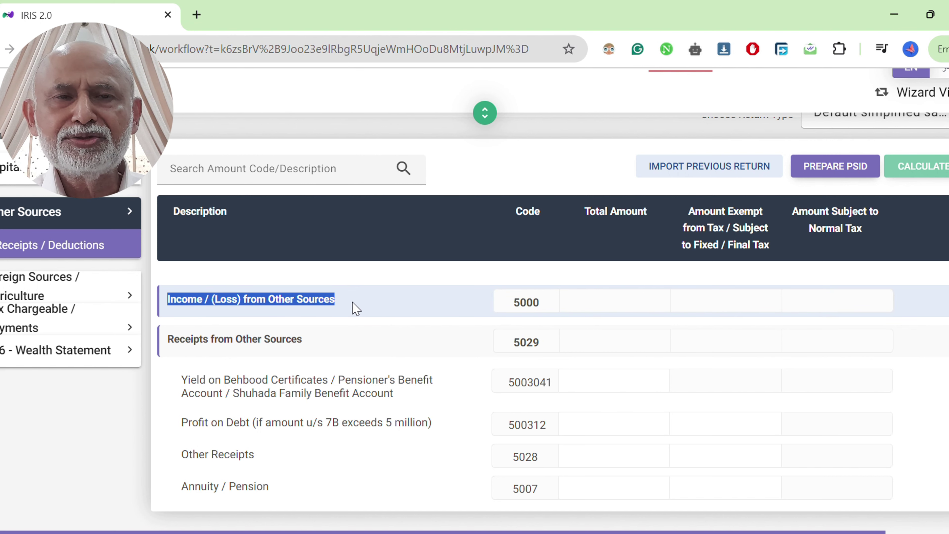
click(370, 288)
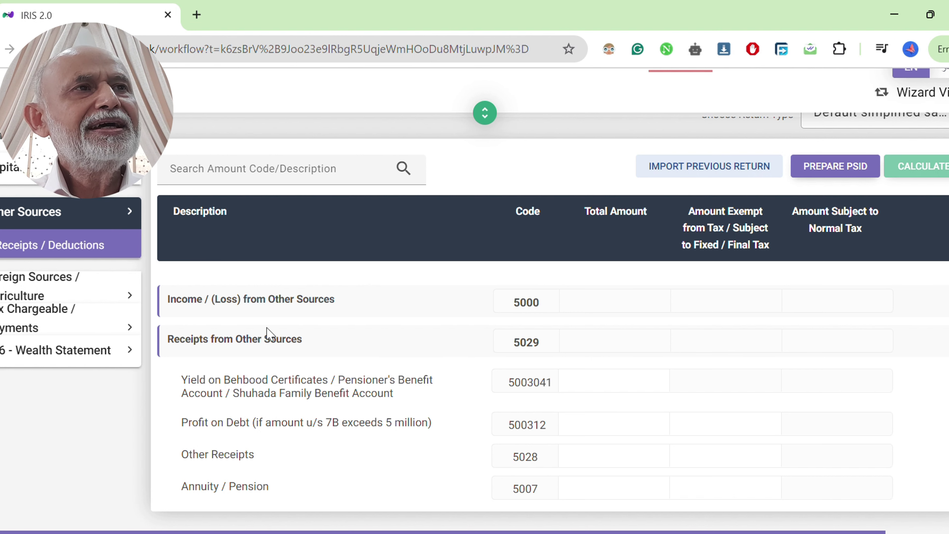
drag(169, 341, 330, 354)
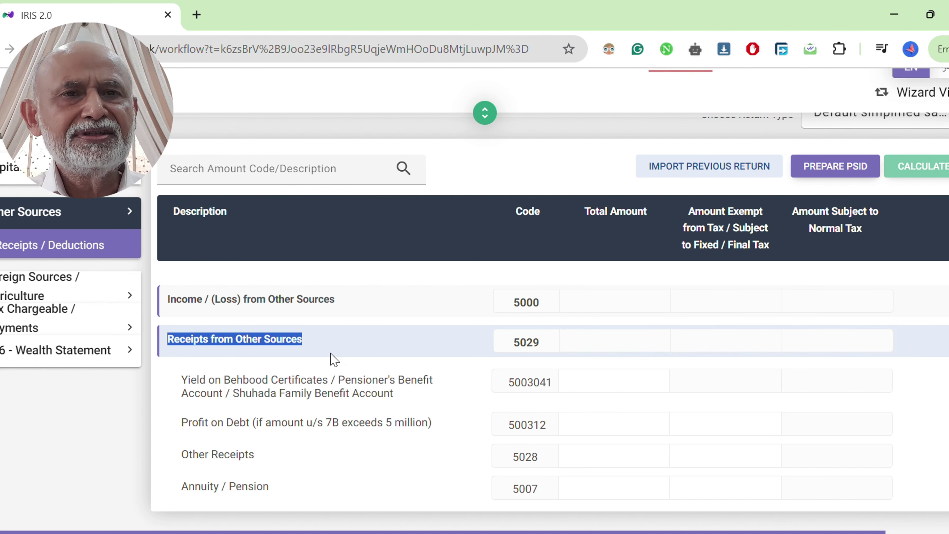
click(331, 360)
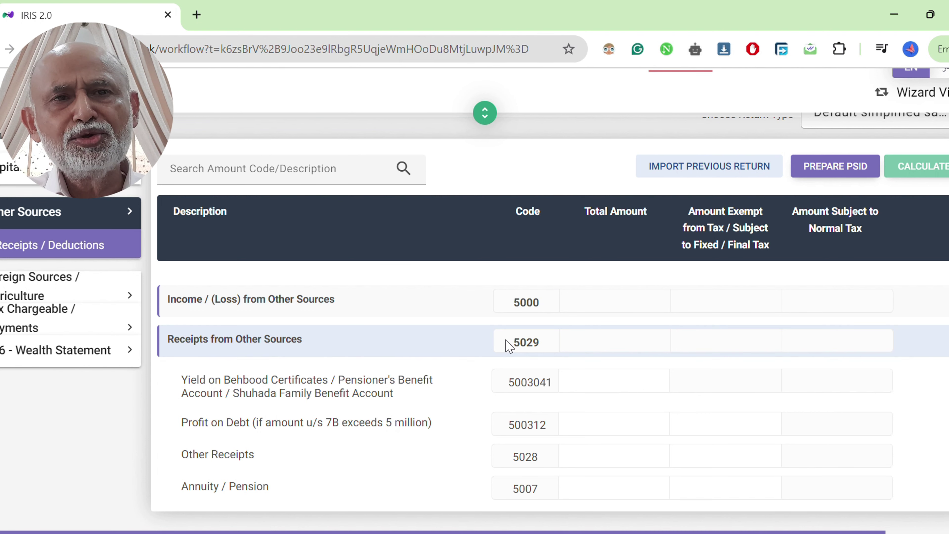
drag(509, 342, 557, 346)
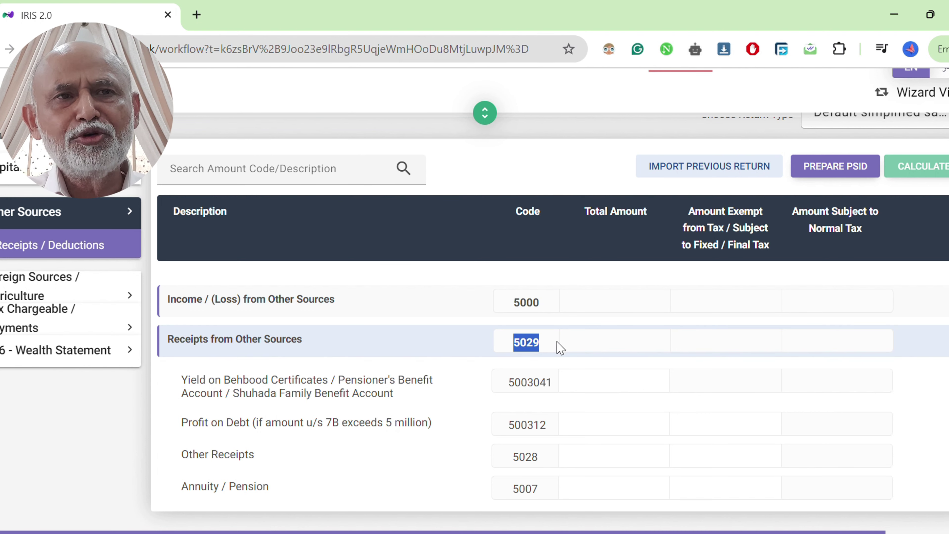
click(553, 276)
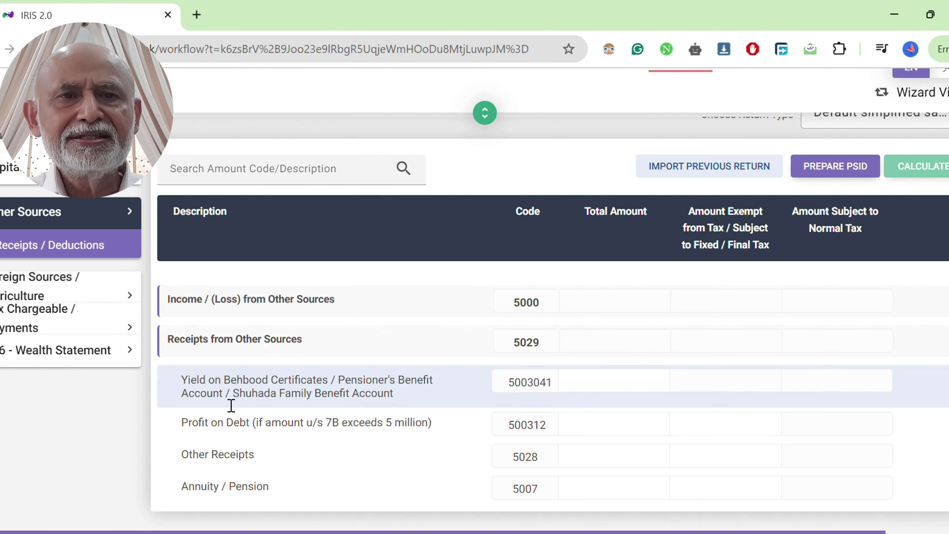
Step: Examine the Behbood Certificates, Shuhada Family Benefit Account, Other Receipts and Annuity / Pension lines among the other-source receipts
drag(231, 387, 338, 390)
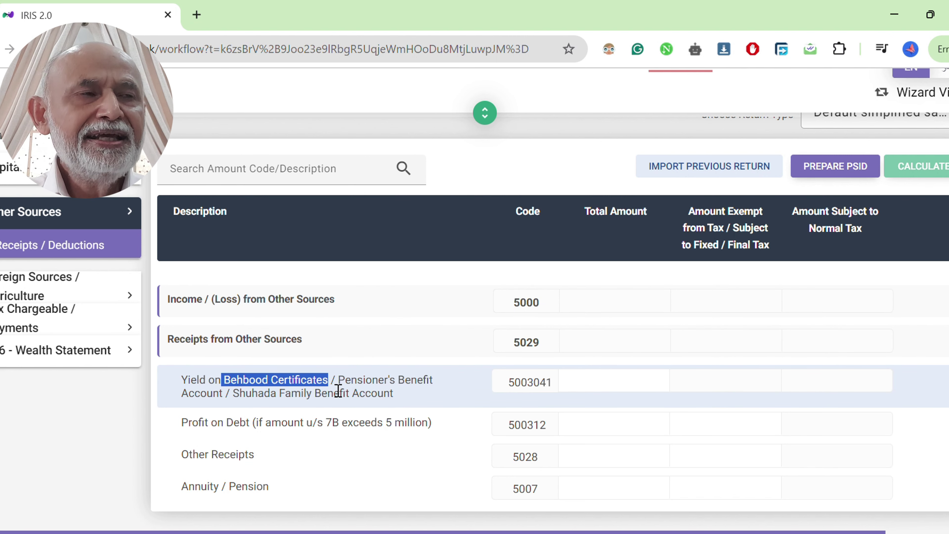
drag(234, 394, 406, 396)
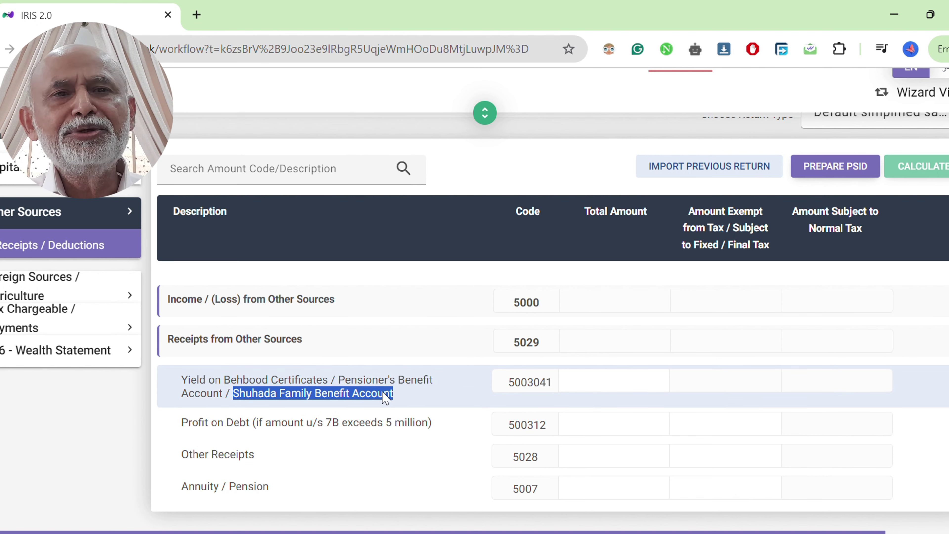
click(144, 398)
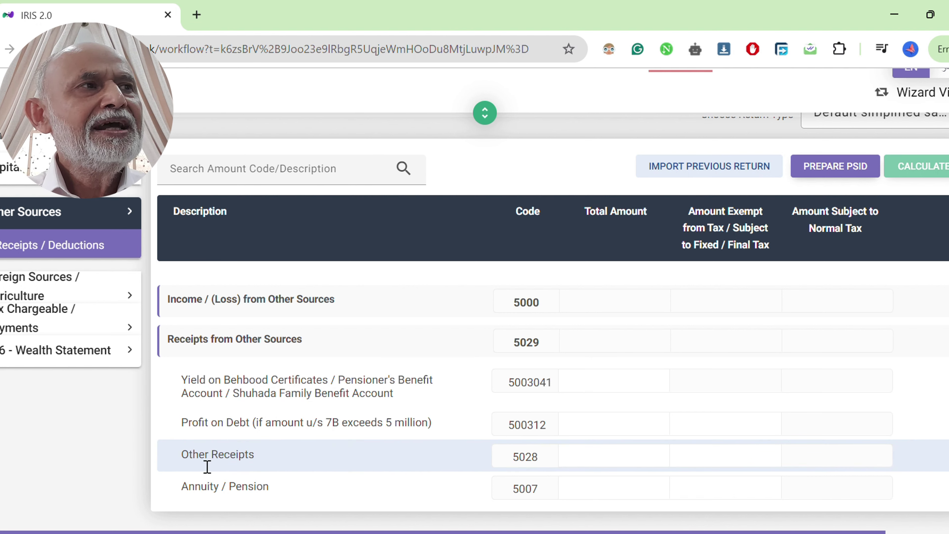
drag(180, 454, 281, 473)
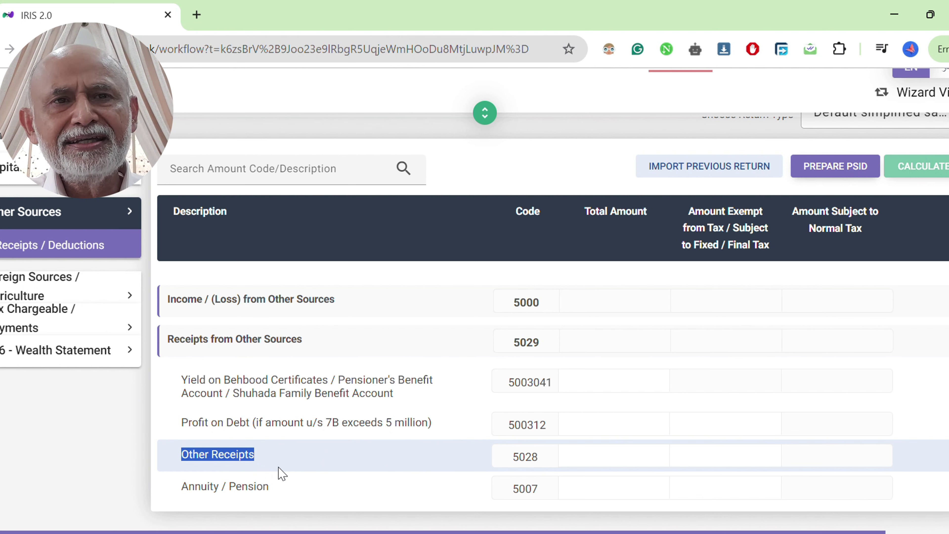
click(135, 479)
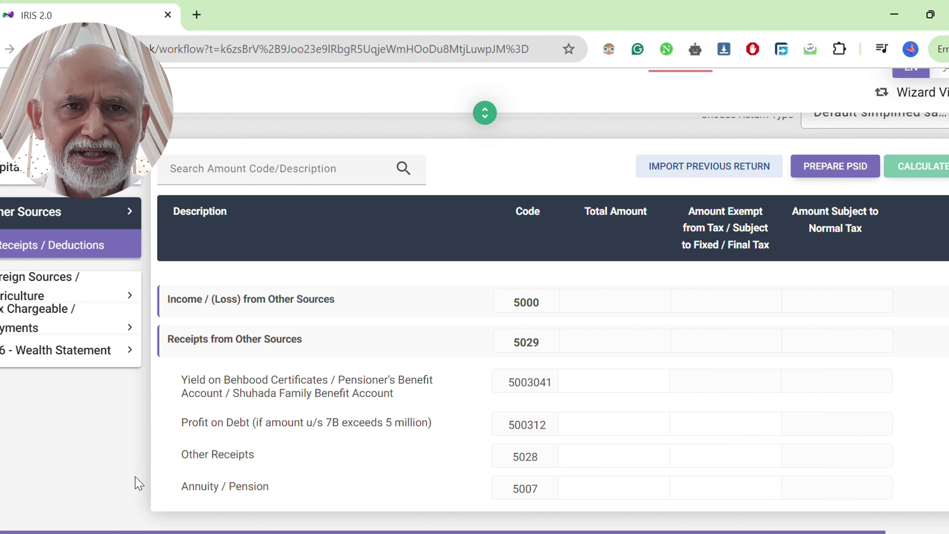
double_click(234, 494)
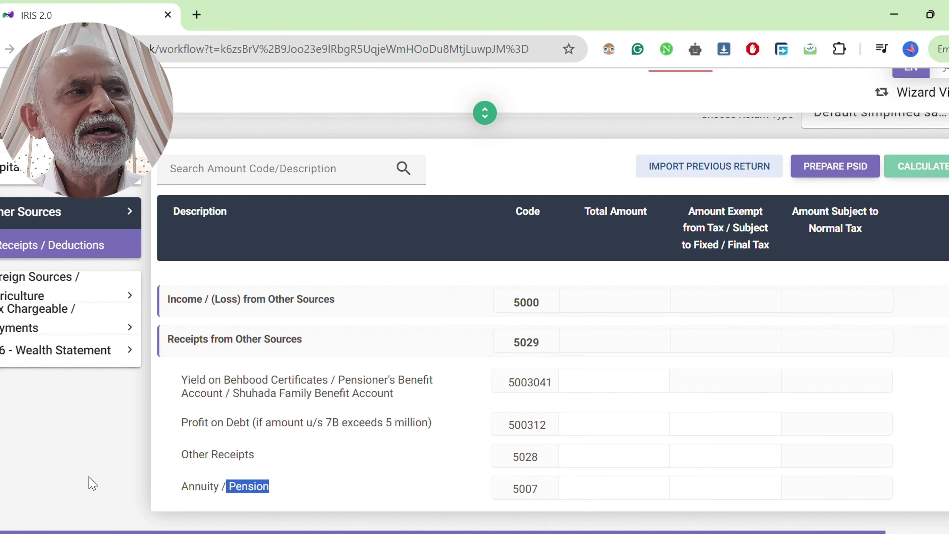
click(113, 474)
drag(551, 486, 508, 488)
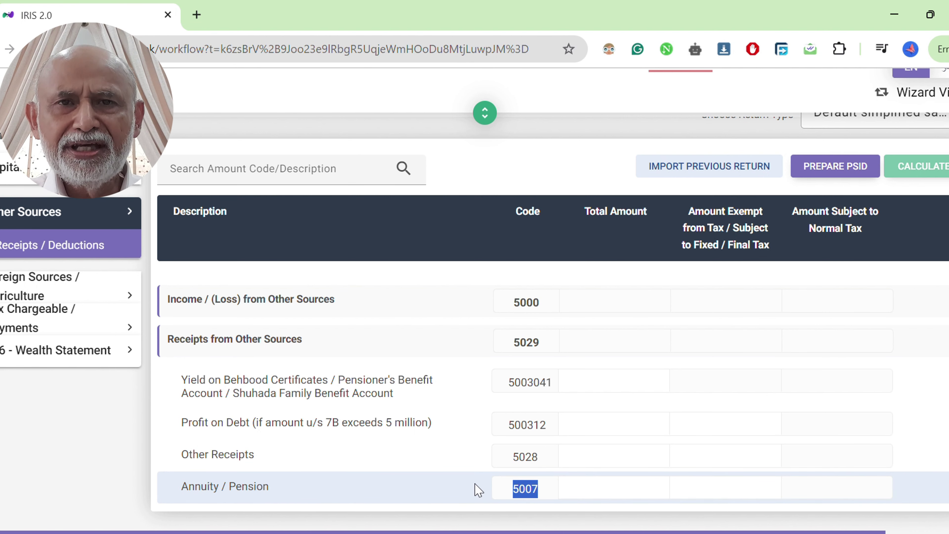
click(479, 490)
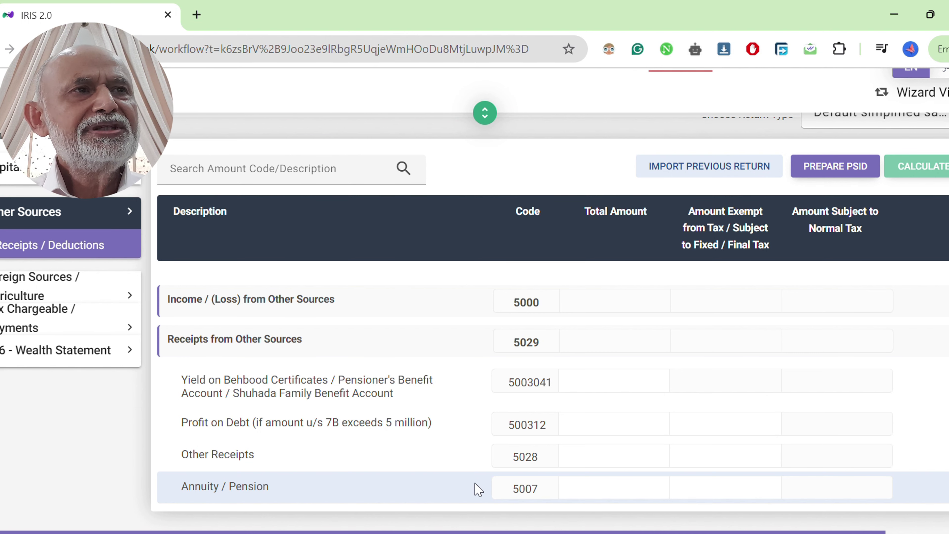
Step: Open Deductible Allowances under Tax Chargeable / Payments and examine the Zakat u/s 60 row, its code and the Inadmissible column
click(107, 315)
click(105, 299)
scroll(187, 333, down, 3)
triple_click(192, 334)
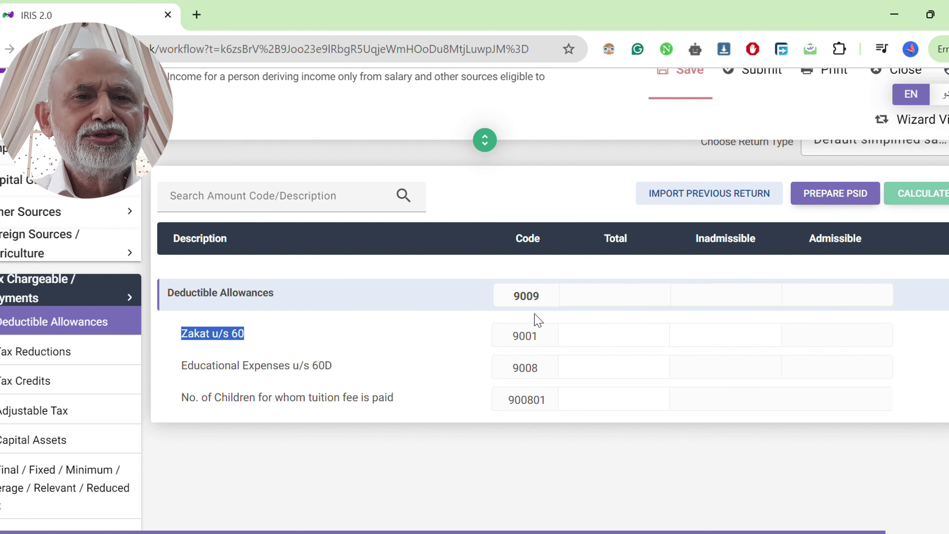
drag(543, 338, 493, 334)
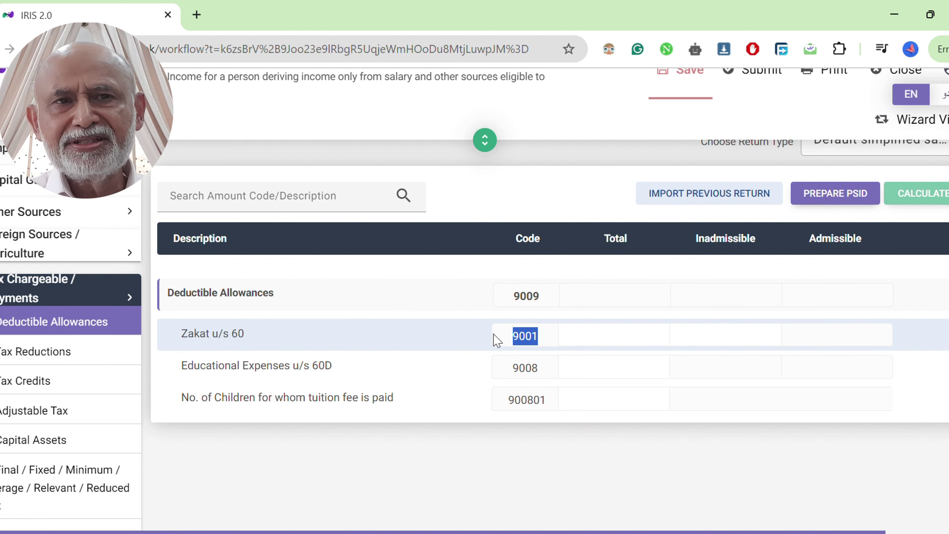
click(482, 470)
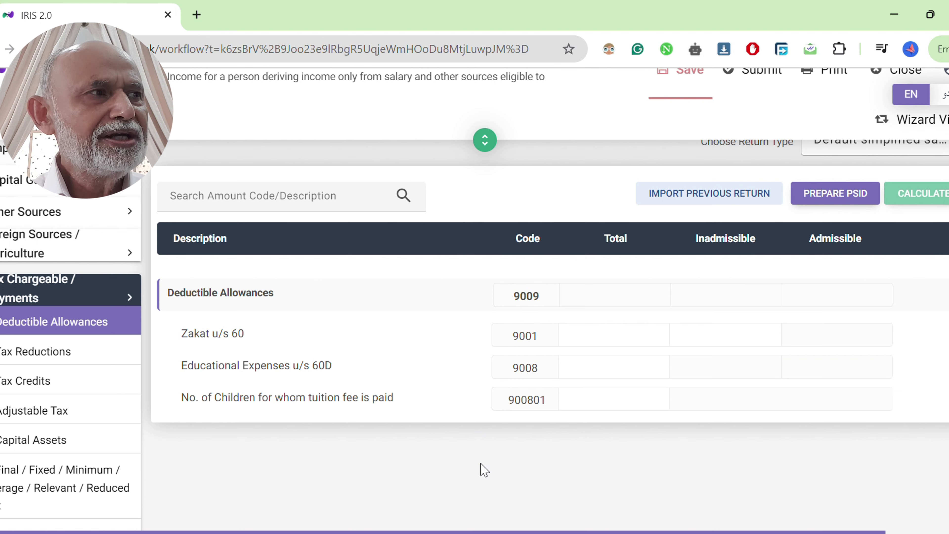
drag(767, 250, 688, 241)
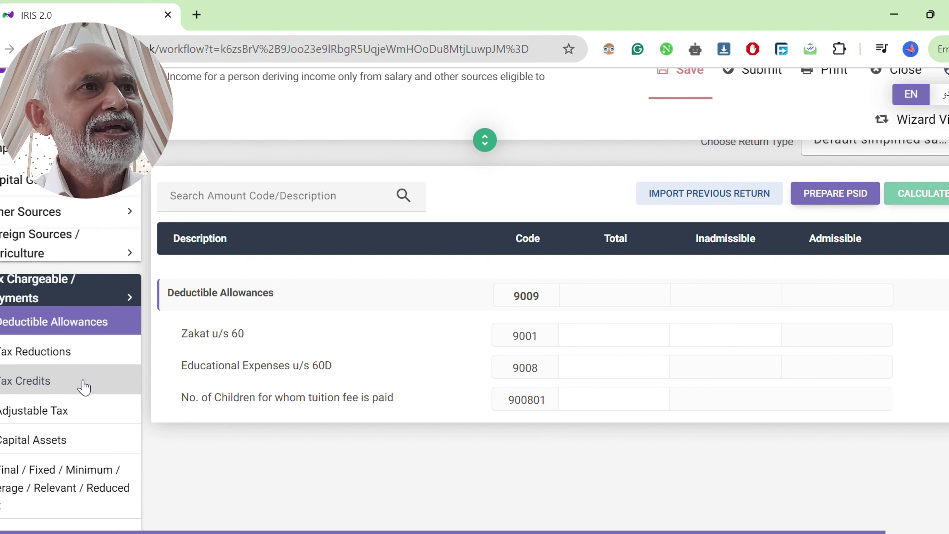
Step: Review the Tax Reductions entries and the Tax Credits entries under Tax Chargeable / Payments
click(91, 360)
scroll(276, 405, down, 2)
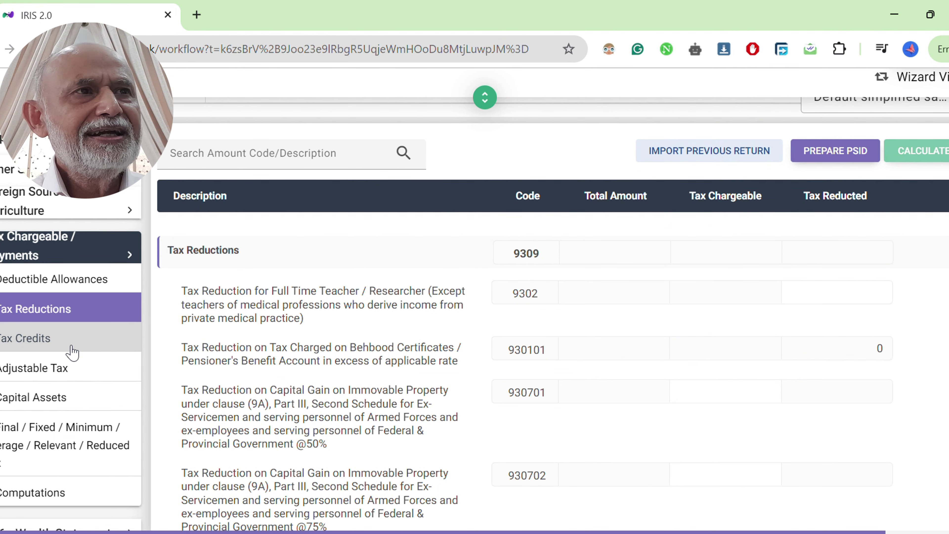
click(72, 353)
scroll(235, 387, down, 5)
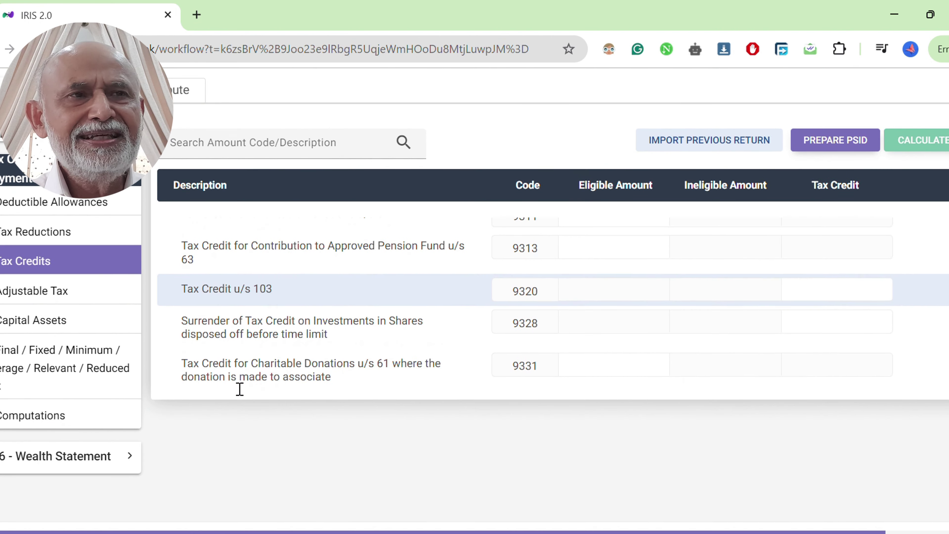
scroll(239, 389, up, 2)
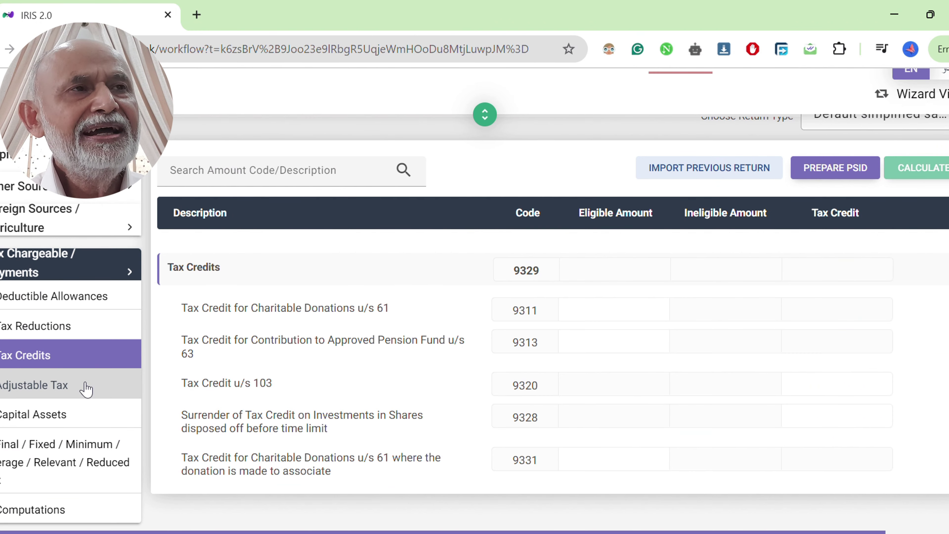
Step: Open Adjustable Tax and examine its first entries, including the Motor Vehicle Registration Fee u/s 231B(1) row
click(85, 388)
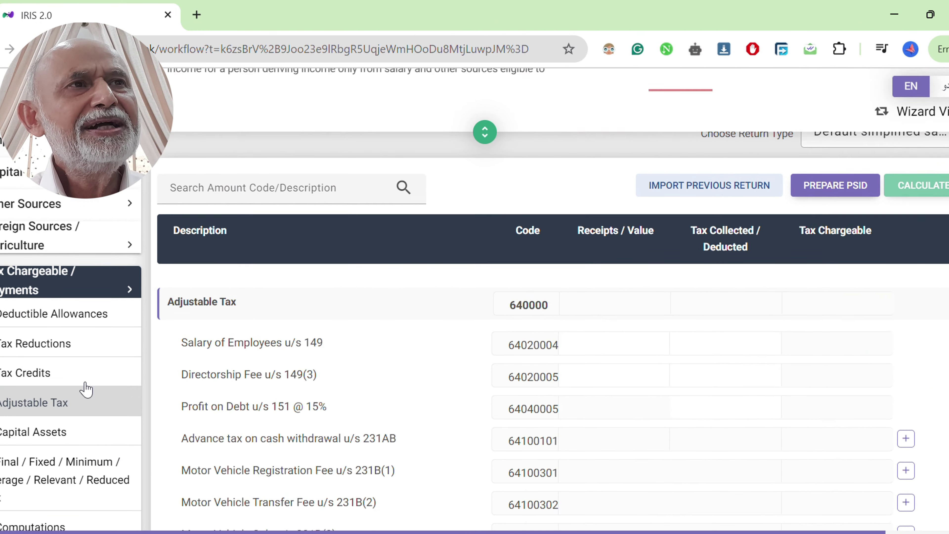
scroll(290, 419, down, 3)
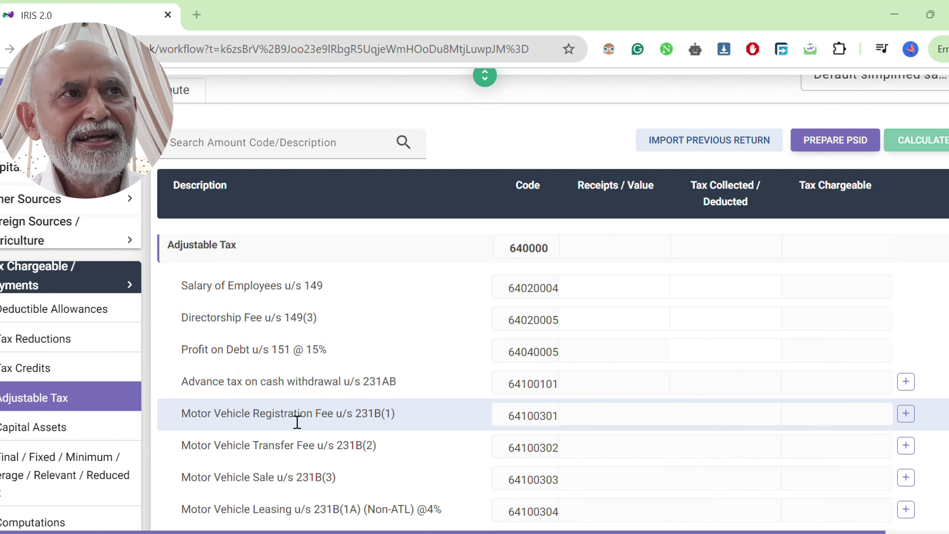
scroll(297, 422, up, 1)
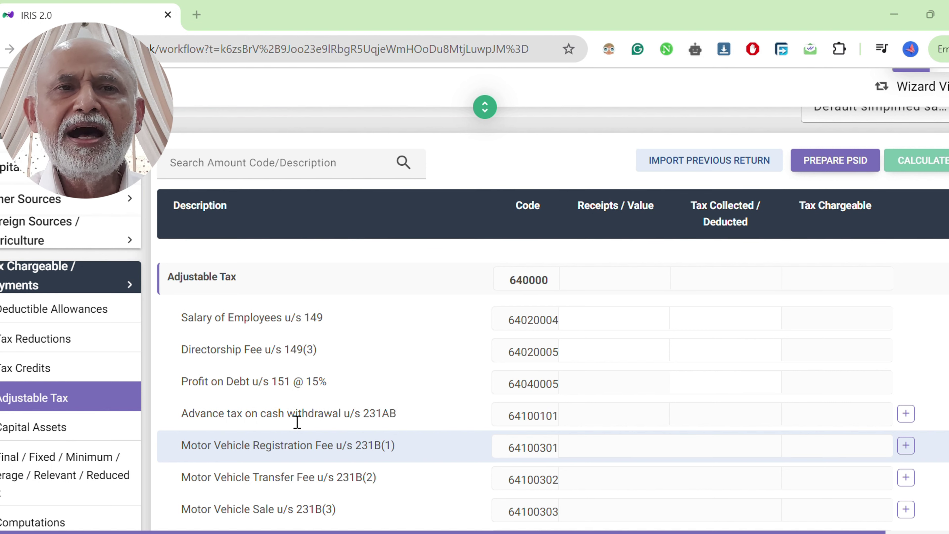
scroll(298, 422, down, 1)
drag(180, 412, 336, 420)
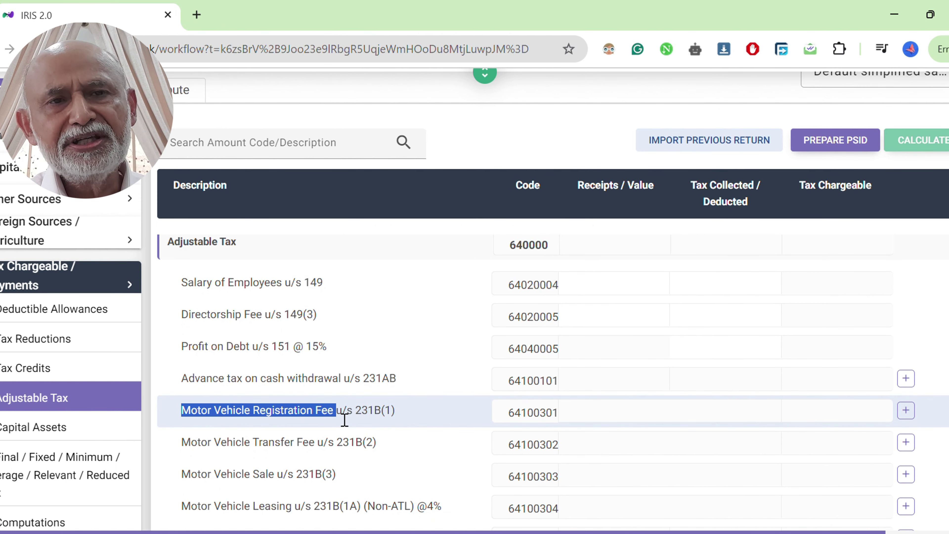
scroll(344, 419, down, 3)
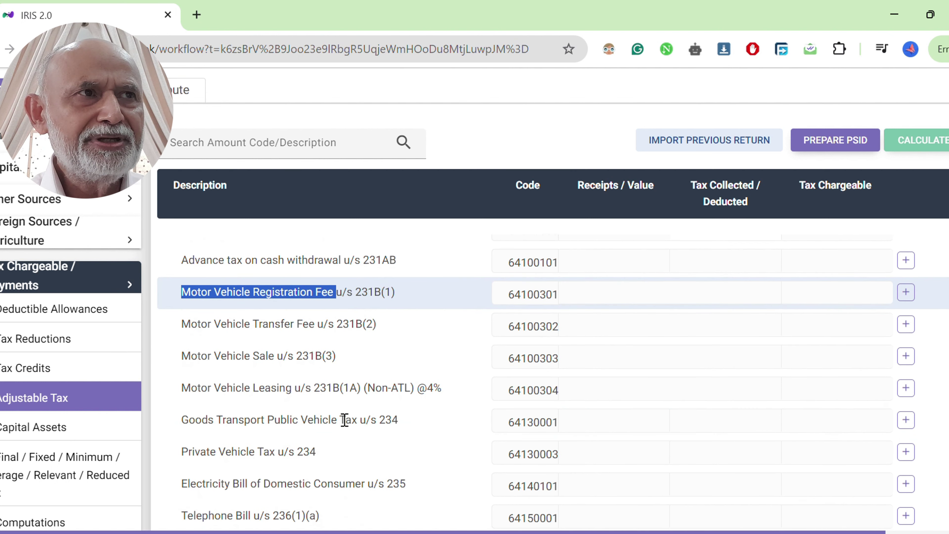
click(153, 448)
Step: Review the remaining Adjustable Tax entries from telephone and property taxes down to remittances abroad through cards u/s 236Y
scroll(155, 449, down, 7)
scroll(155, 450, down, 3)
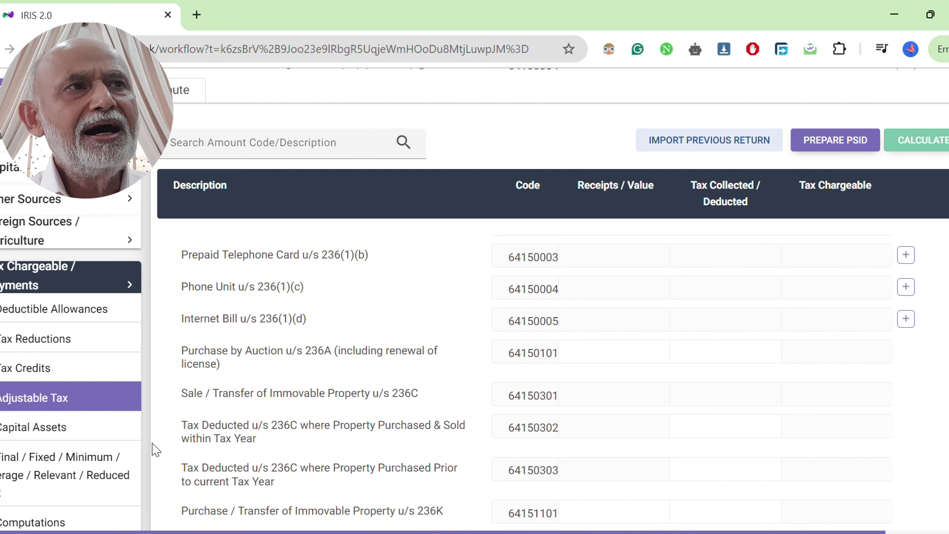
scroll(155, 450, down, 1)
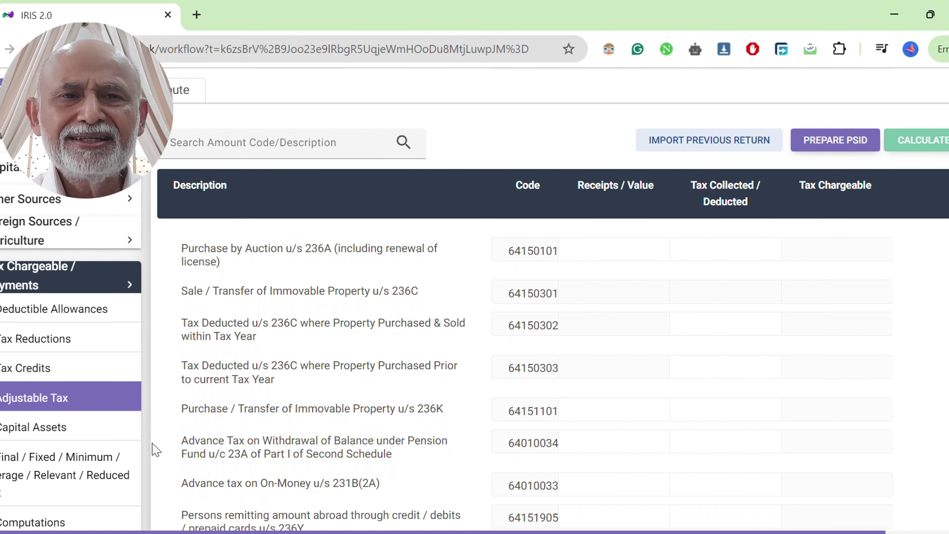
scroll(155, 450, down, 1)
drag(181, 470, 321, 486)
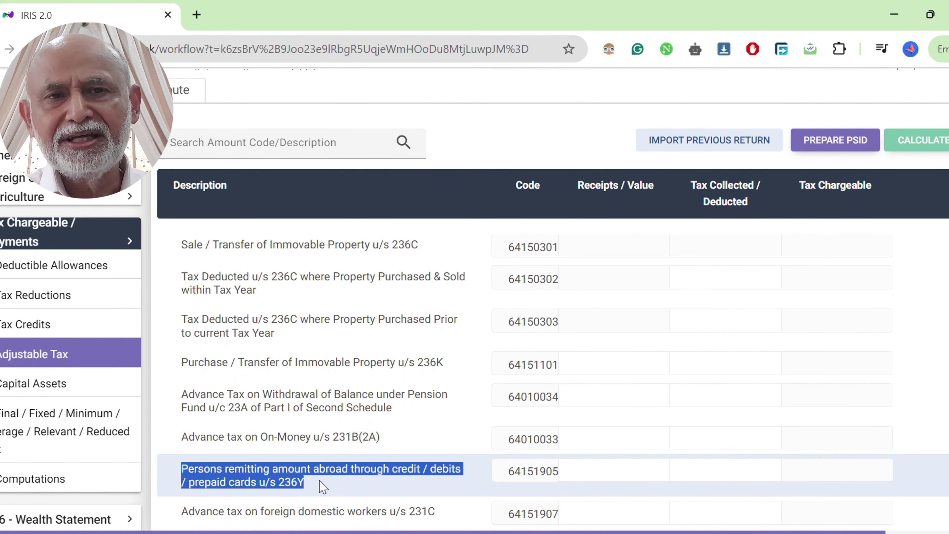
Step: Open Capital Assets under Tax Chargeable / Payments and review the immovable property entries with their cost and fair market value columns
click(170, 497)
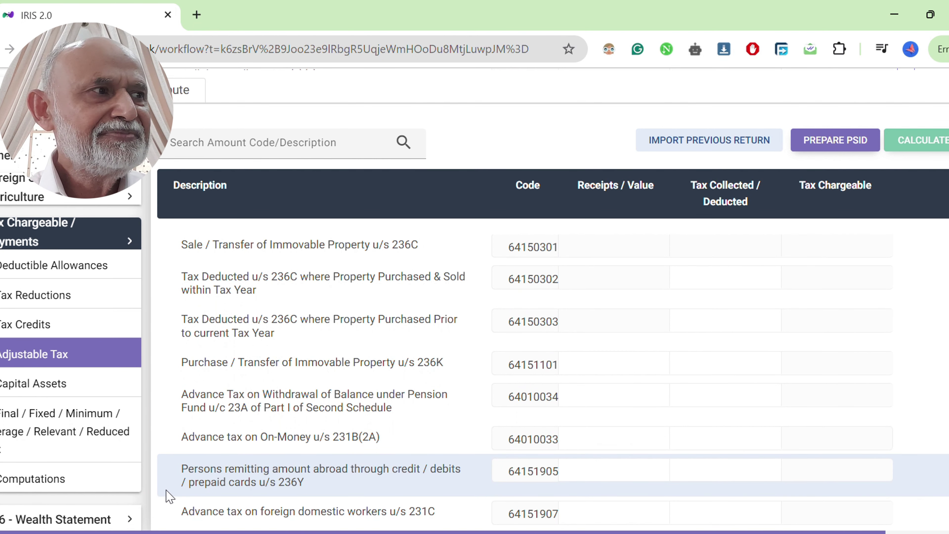
click(70, 389)
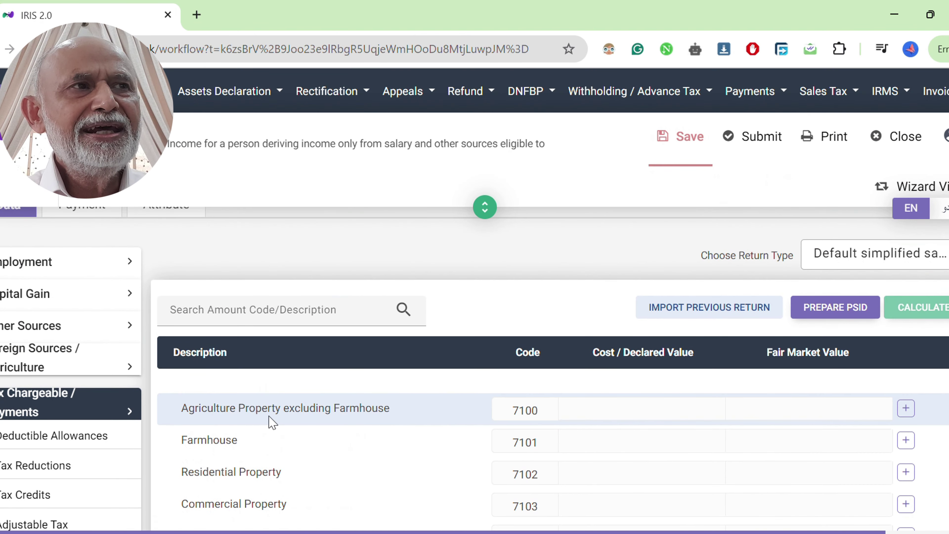
scroll(274, 422, down, 4)
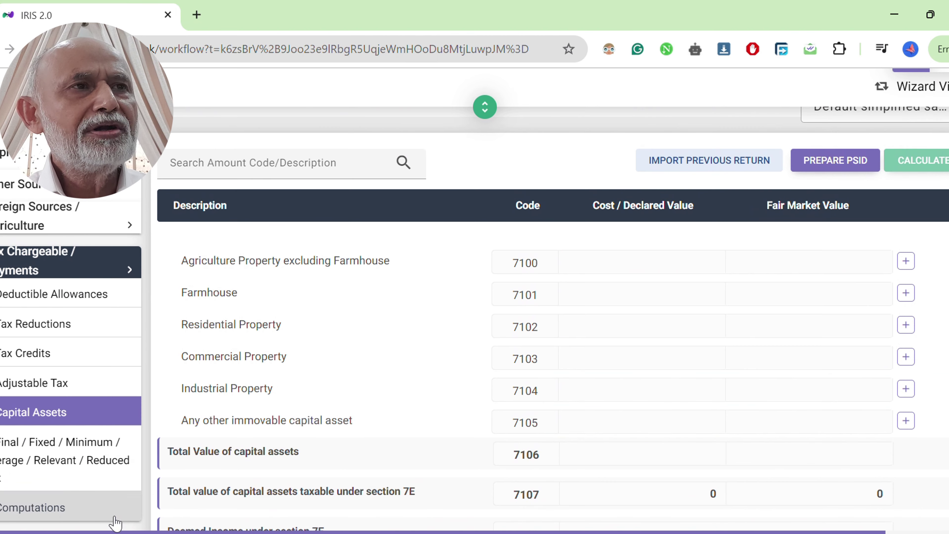
Step: Open Computations and examine the Income from Salary row with its code and the Income / (Loss) from Other Sources row
click(99, 509)
scroll(293, 462, down, 4)
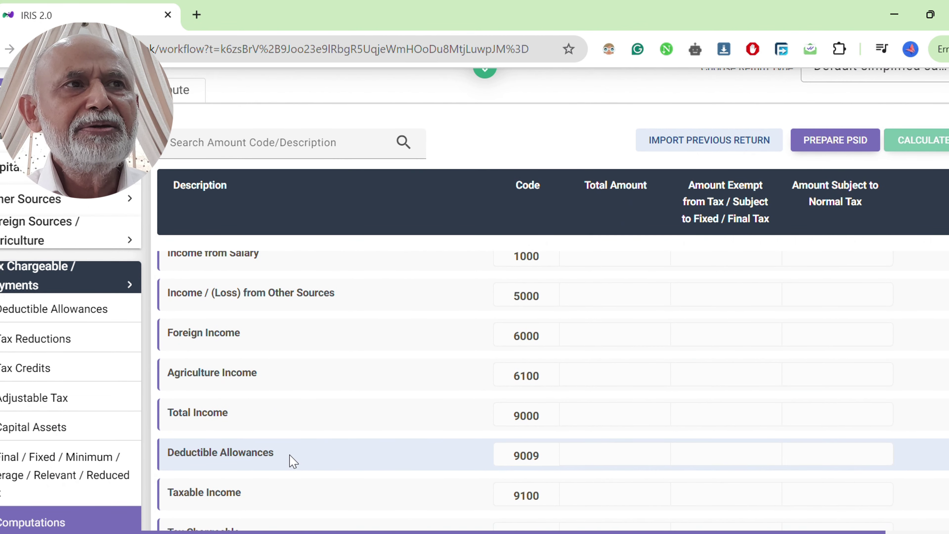
scroll(294, 462, up, 1)
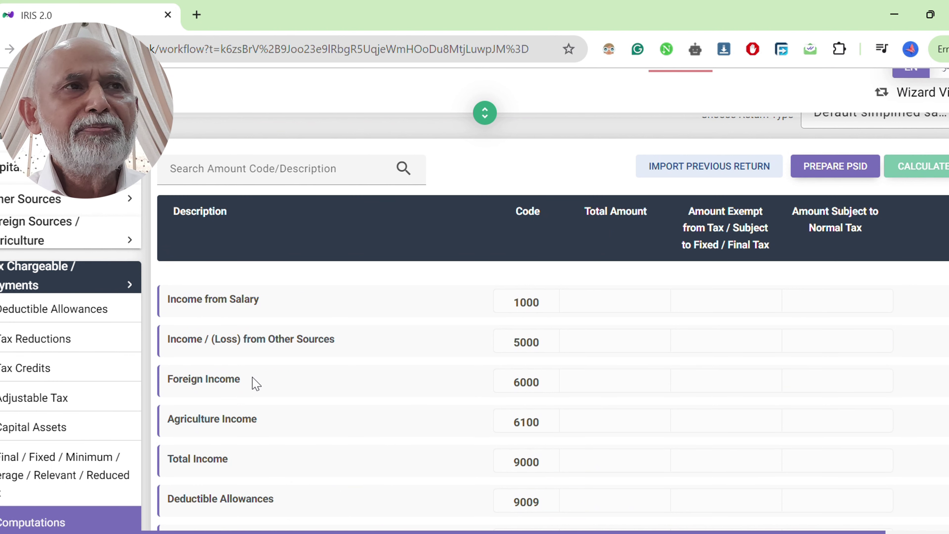
mouse_move(271, 304)
mouse_down()
mouse_move(146, 301)
mouse_move(278, 312)
mouse_up()
click(293, 299)
click(281, 312)
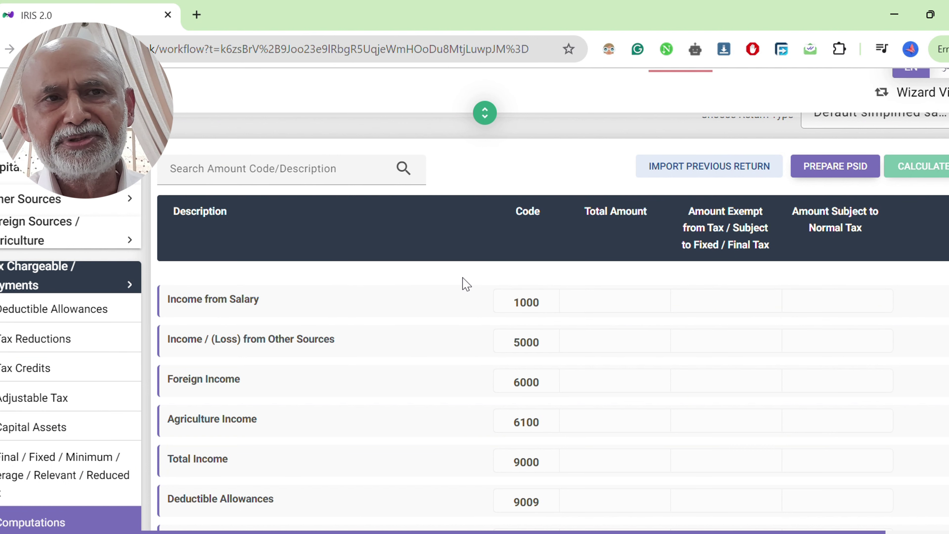
double_click(524, 303)
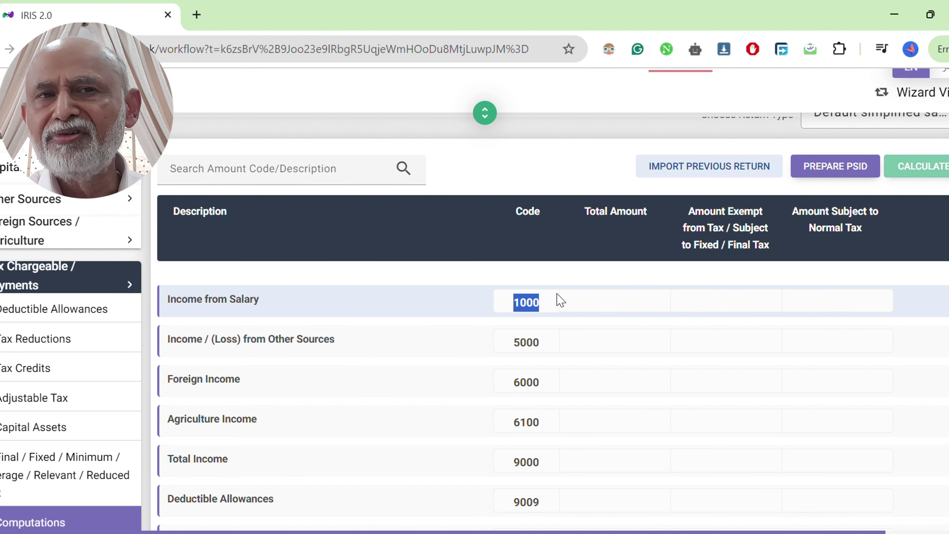
click(528, 265)
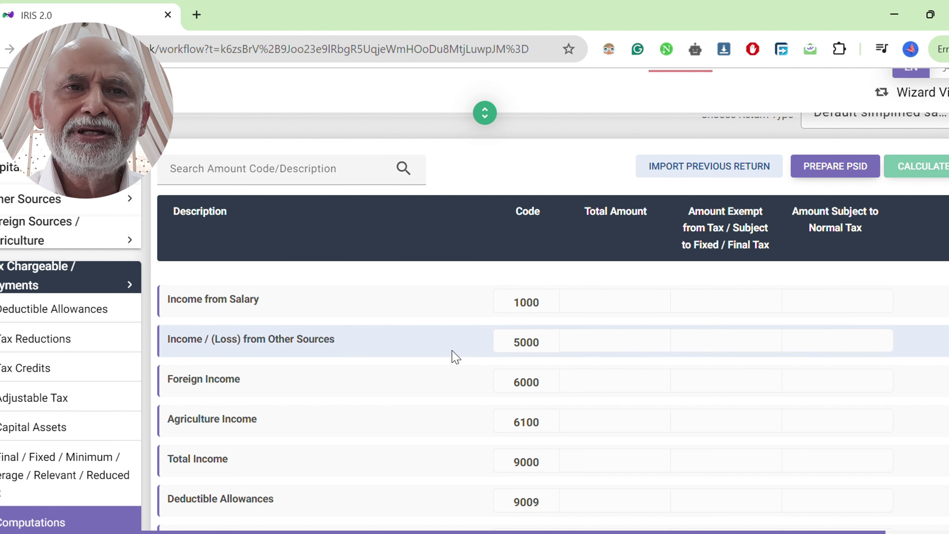
drag(179, 348, 359, 359)
click(464, 333)
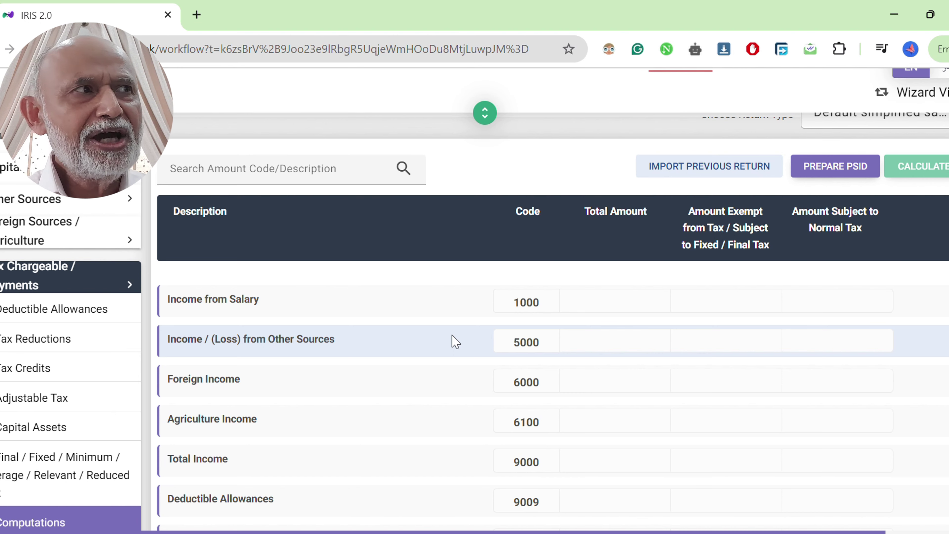
Step: Review the remaining Computations rows from Foreign Income through tax chargeable, reductions, credits and withholding tax down to Refundable Income Tax
scroll(456, 341, down, 3)
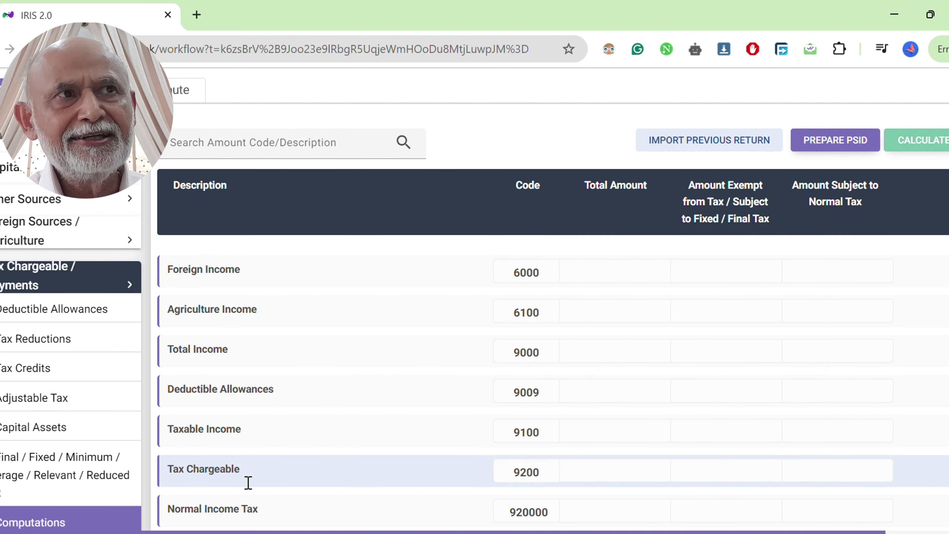
scroll(248, 482, down, 1)
scroll(242, 482, down, 1)
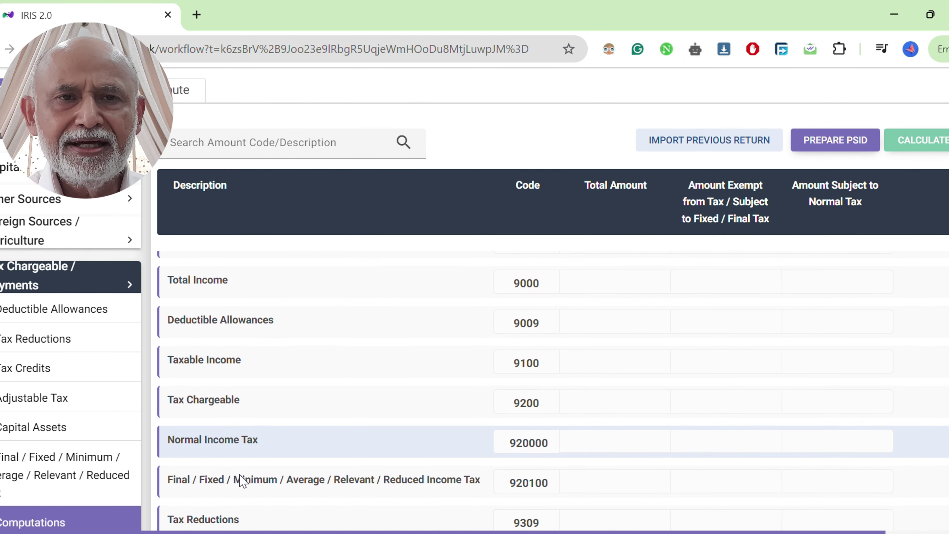
scroll(243, 482, down, 2)
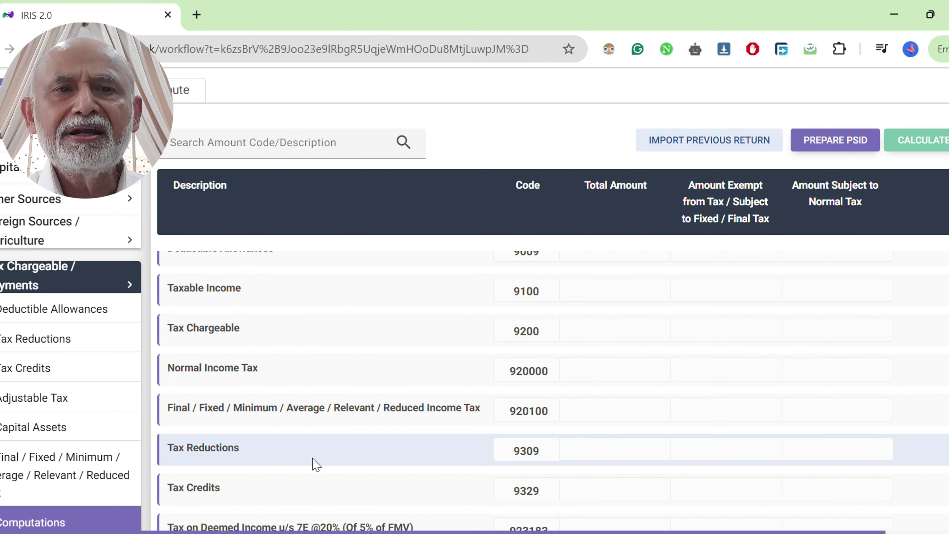
scroll(312, 464, down, 2)
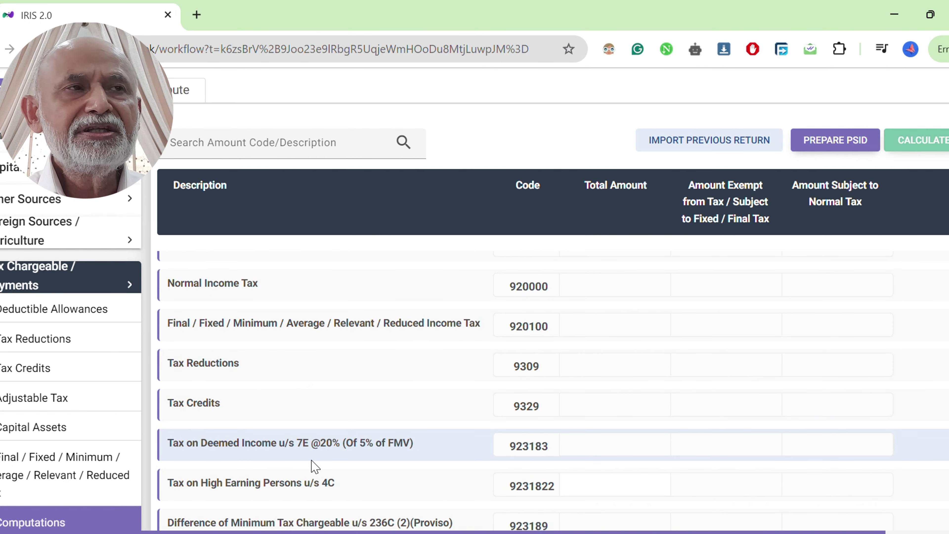
scroll(312, 466, down, 1)
scroll(312, 464, down, 2)
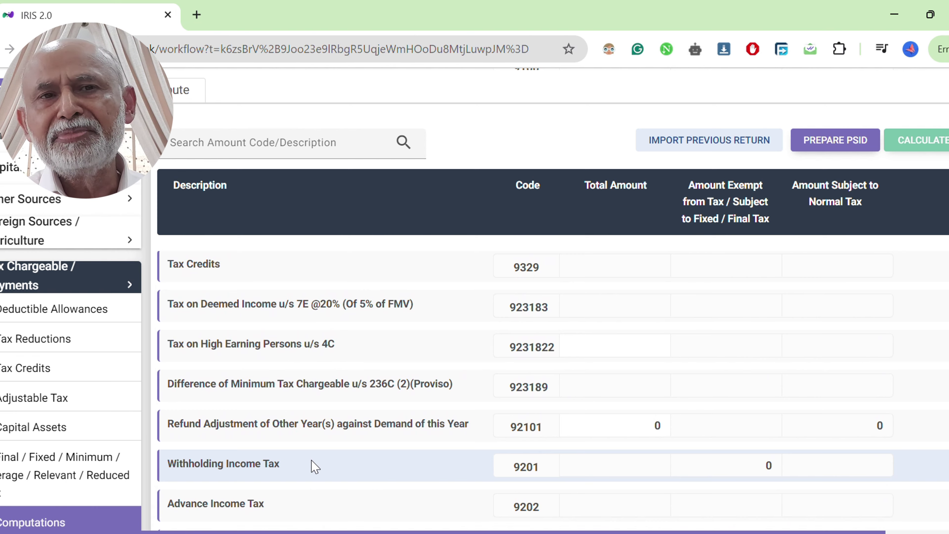
scroll(315, 466, down, 1)
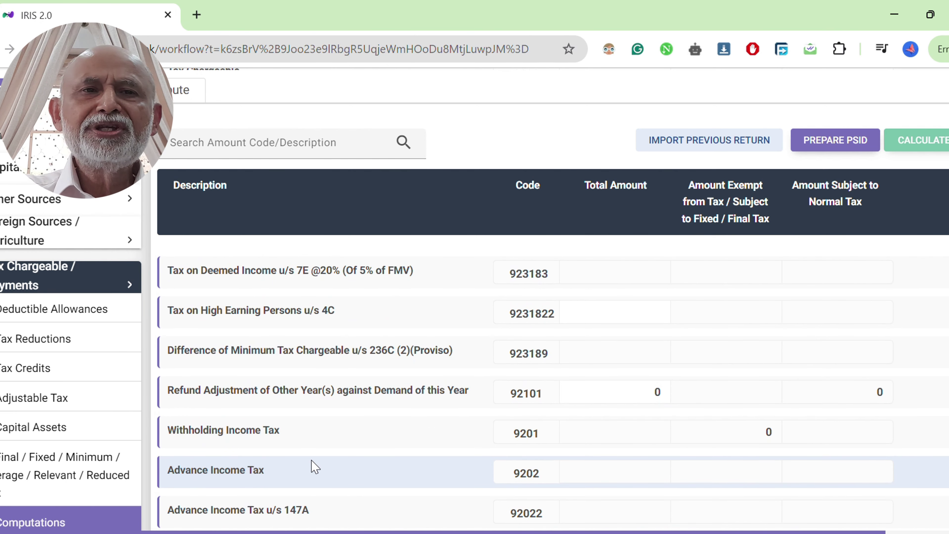
scroll(315, 467, down, 1)
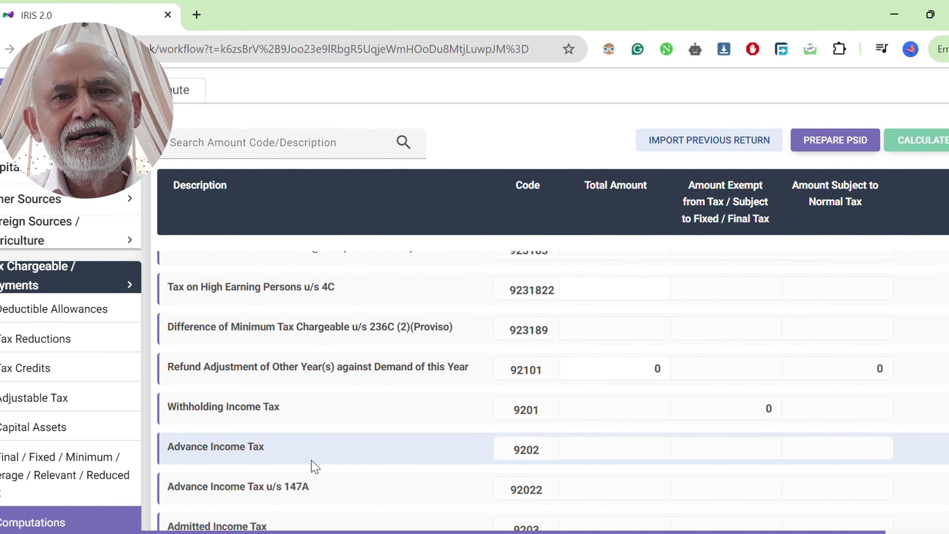
scroll(315, 466, down, 2)
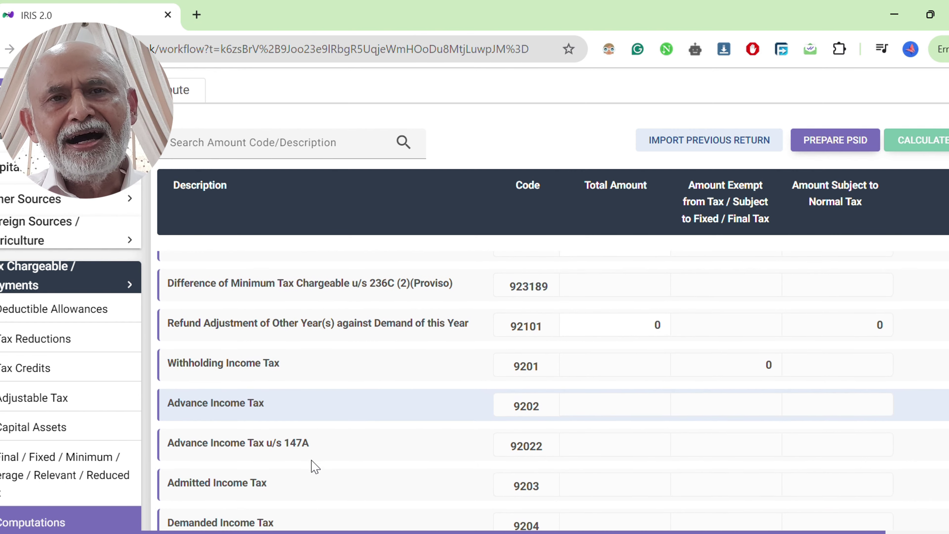
scroll(276, 453, down, 3)
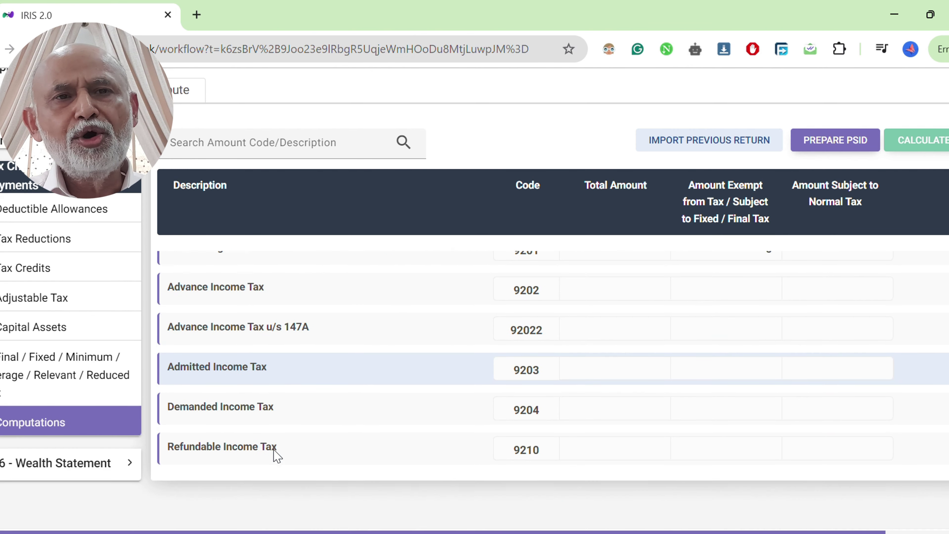
Step: Examine the Admitted Income Tax row and its code in Computations
drag(168, 360, 292, 360)
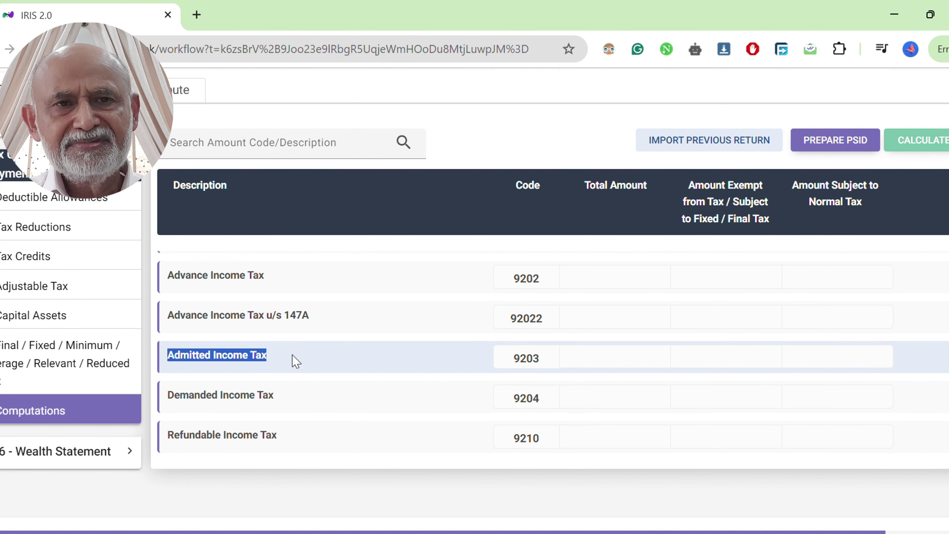
click(509, 361)
drag(509, 361, 545, 359)
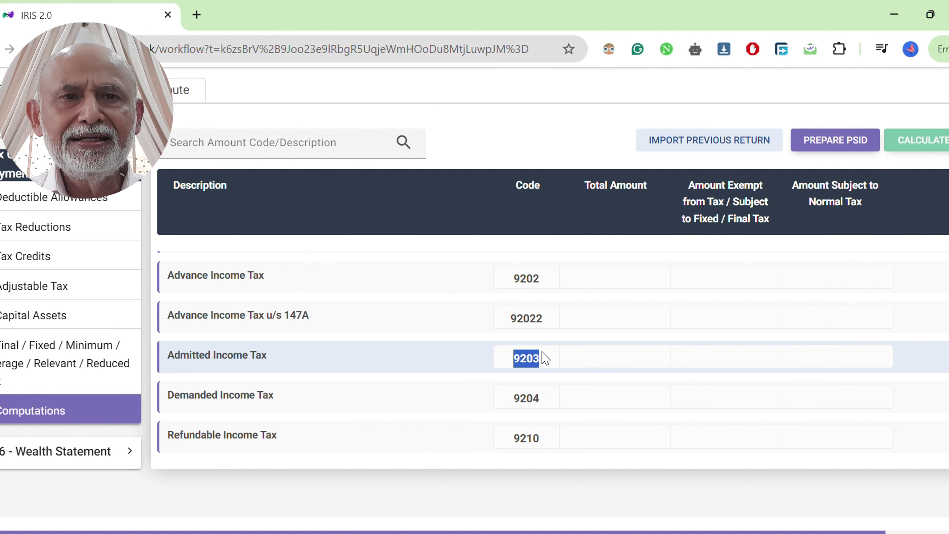
click(446, 474)
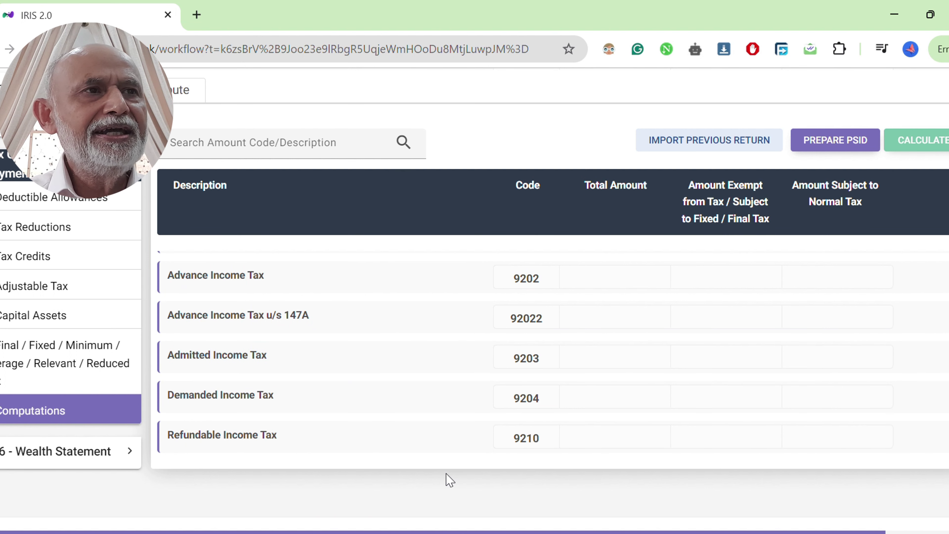
Step: Expand the Wealth Statement section of the return to show its subsections
click(131, 463)
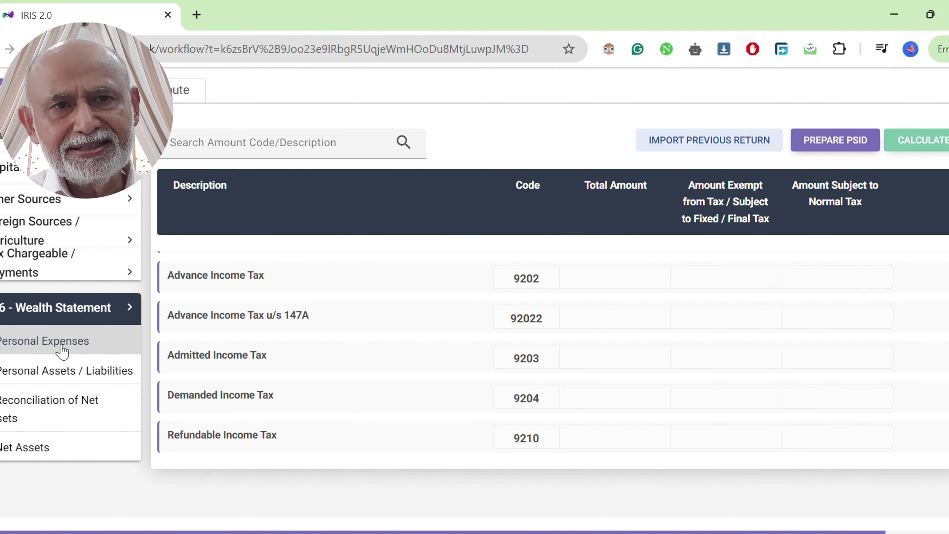